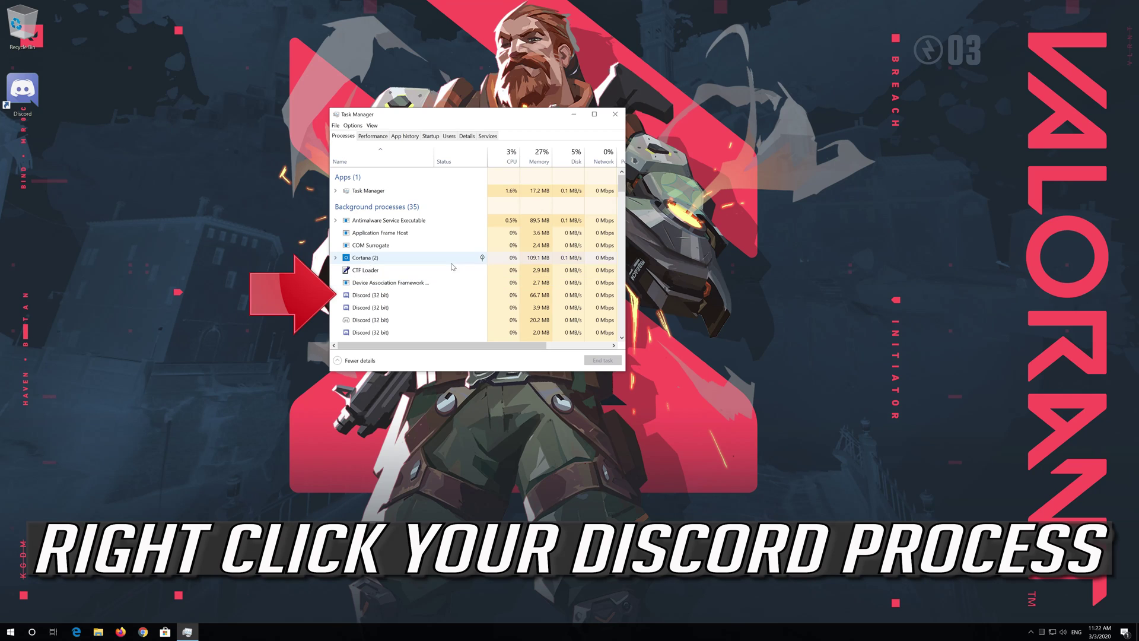
End the first Discord (32 bit) background process and close Task Manager.
click(397, 295)
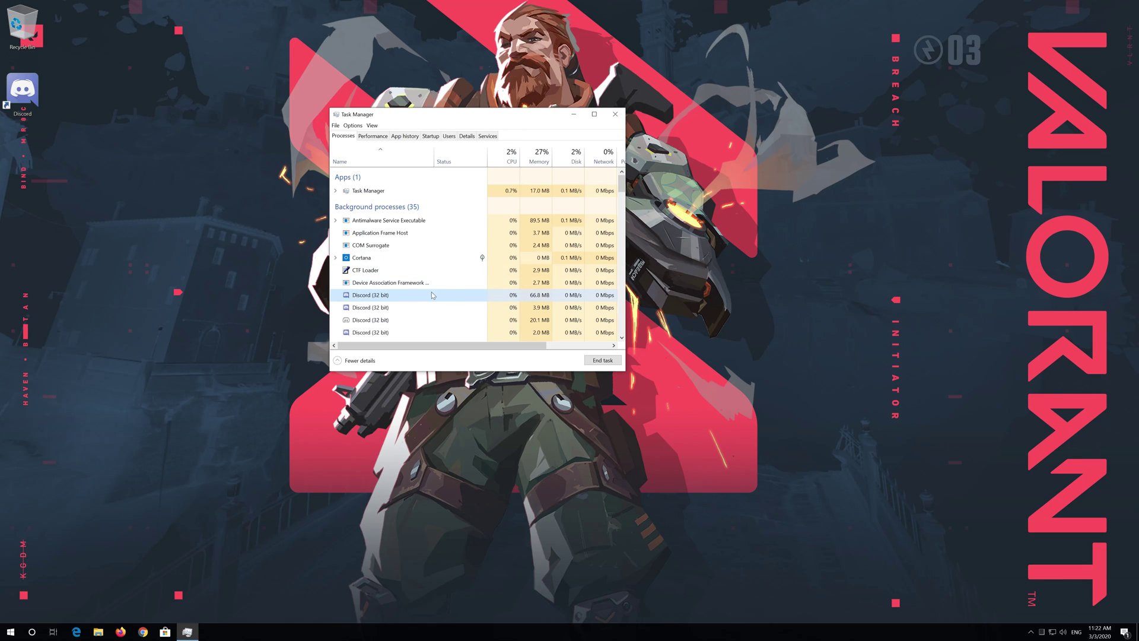
right_click(397, 298)
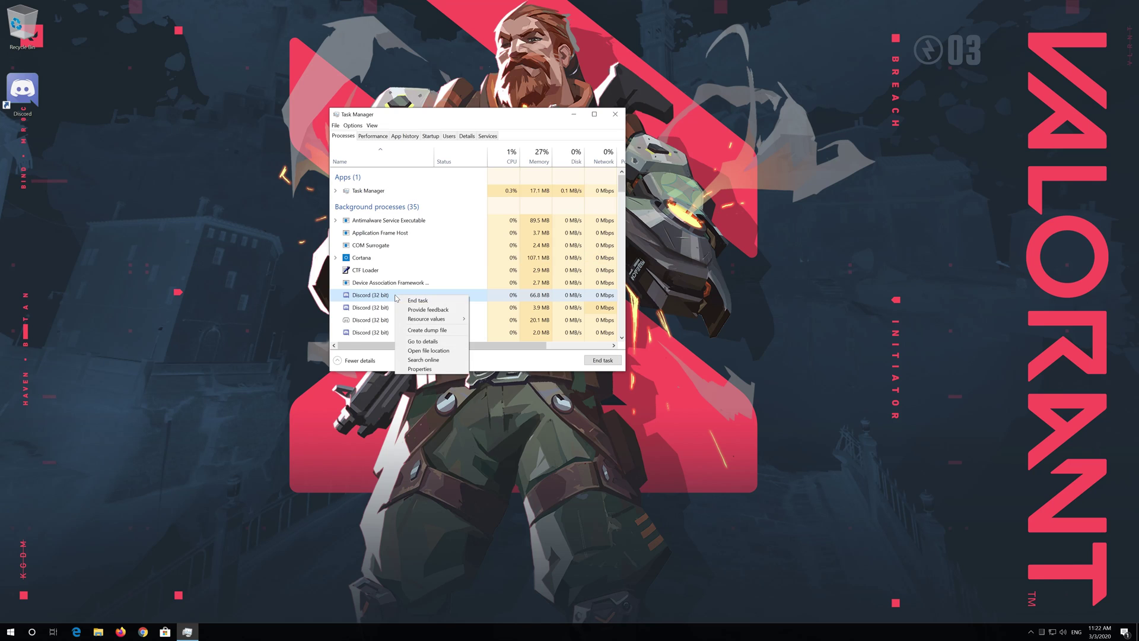
click(436, 301)
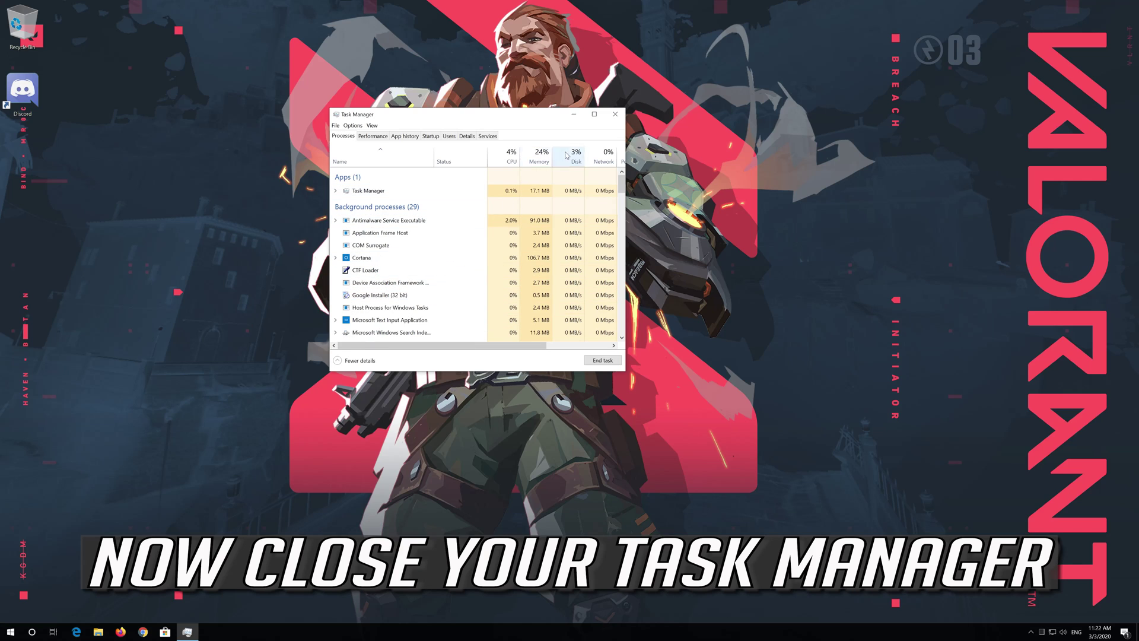
click(620, 117)
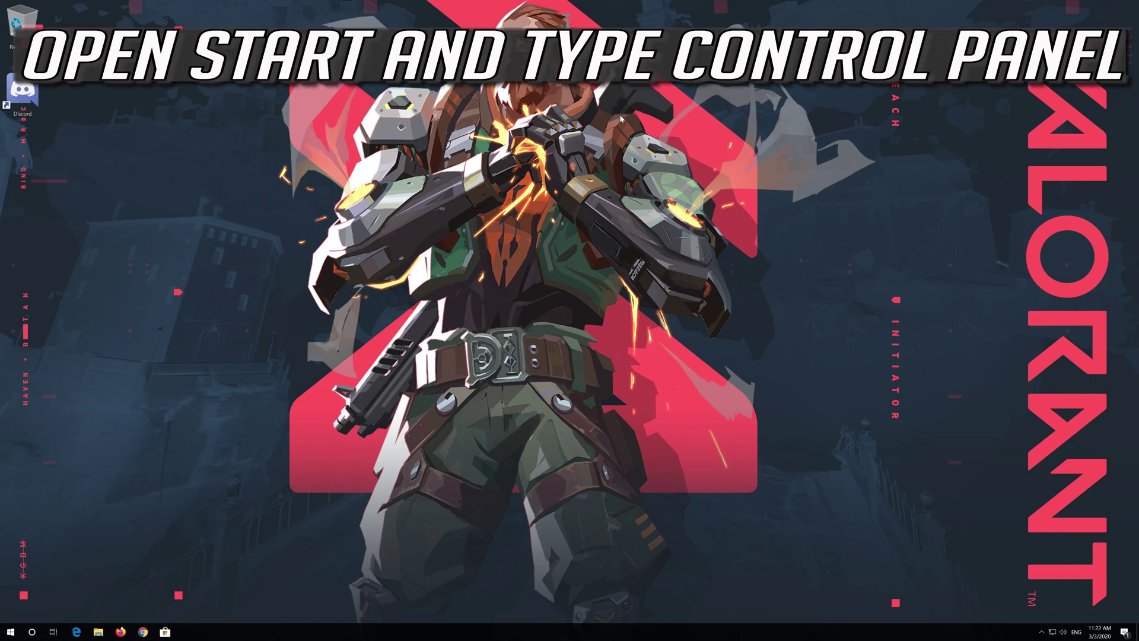
Open Control Panel's list of installed programs and uninstall Discord.
key(super)
text(contr)
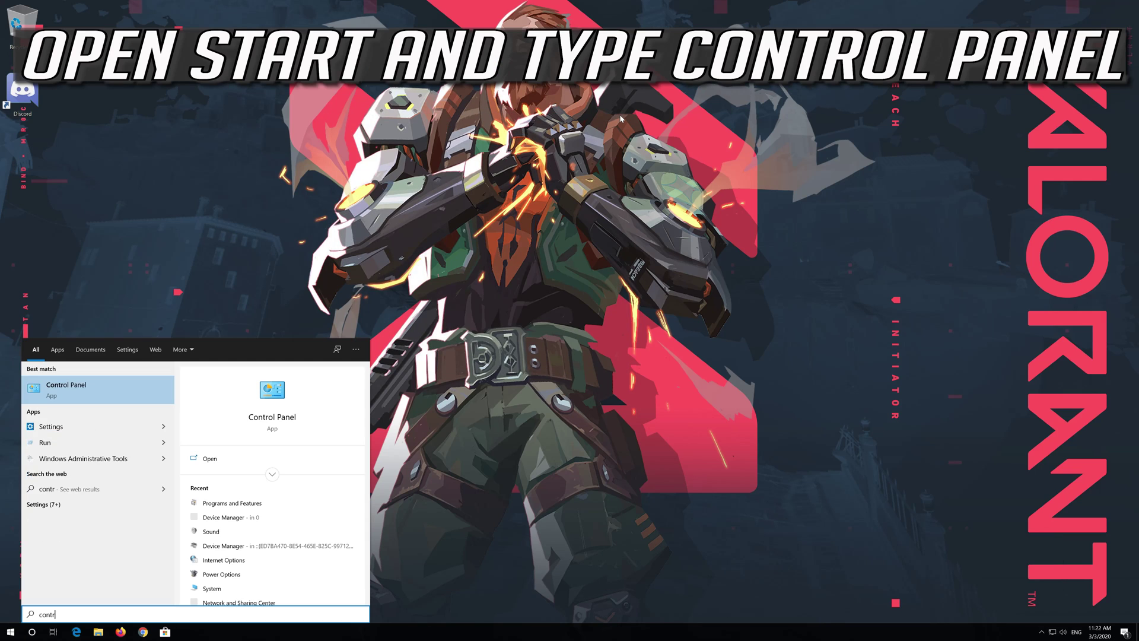
text(ol panel)
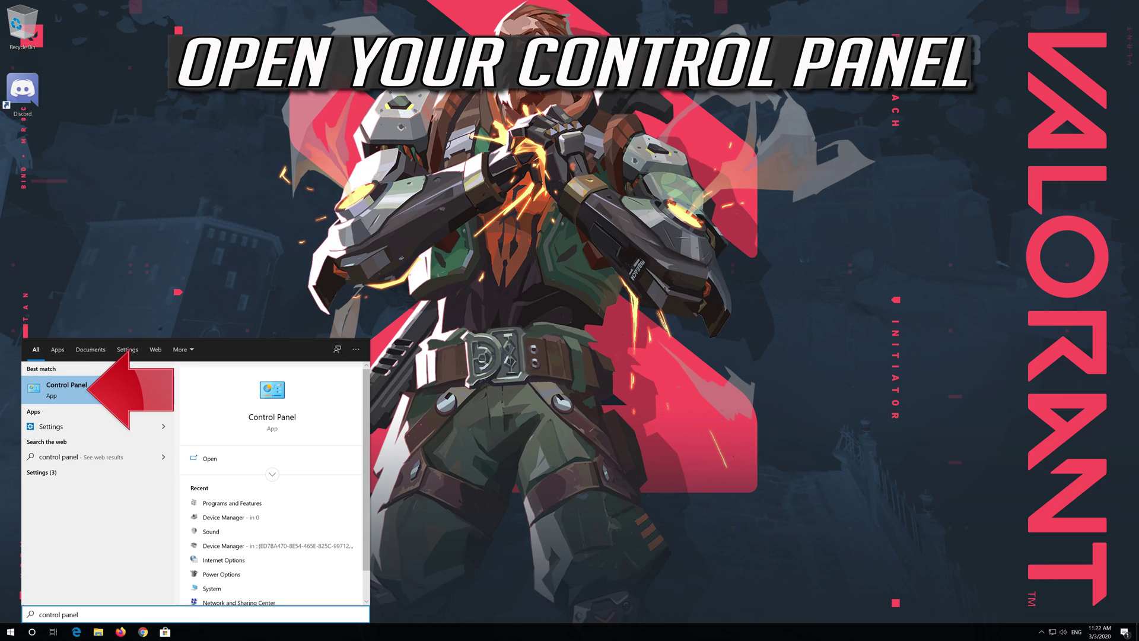
click(85, 385)
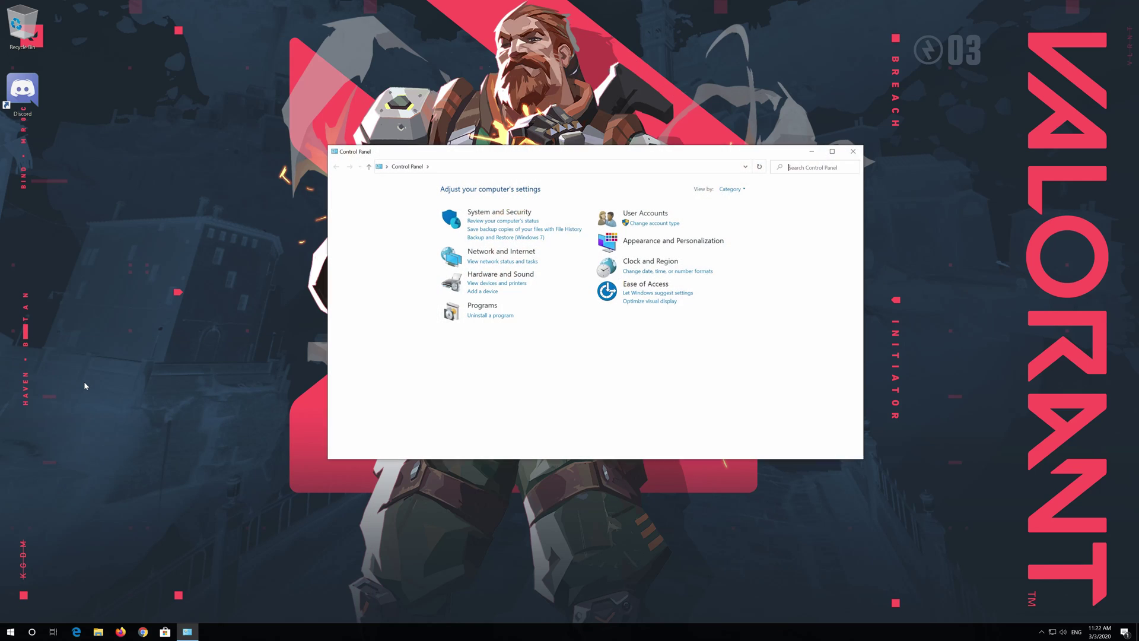
click(479, 316)
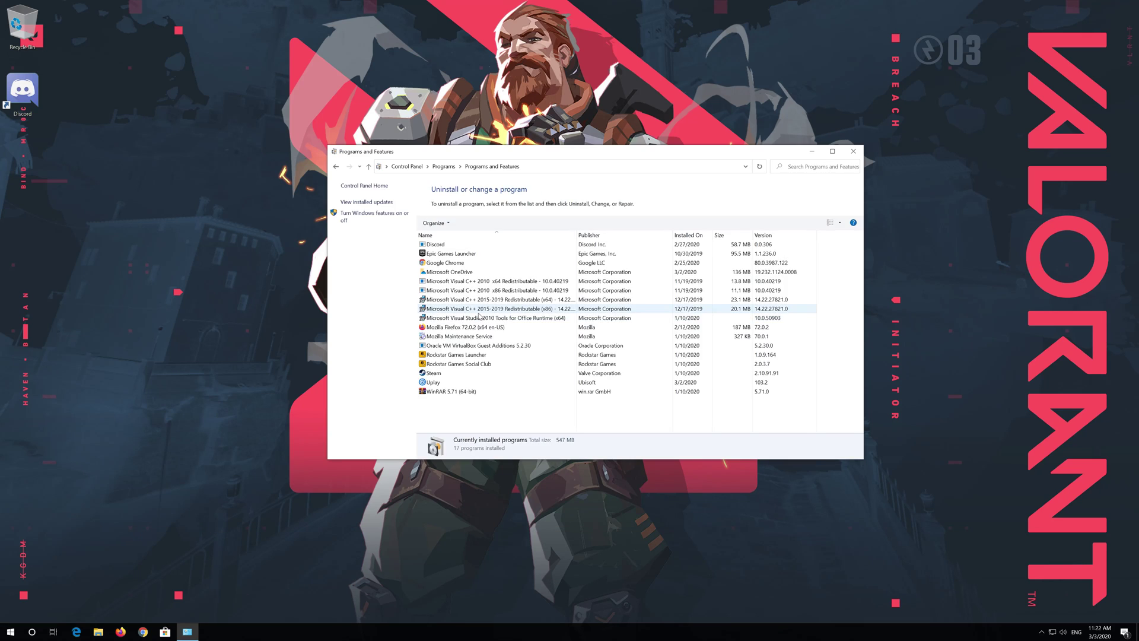
click(434, 245)
right_click(469, 246)
click(500, 249)
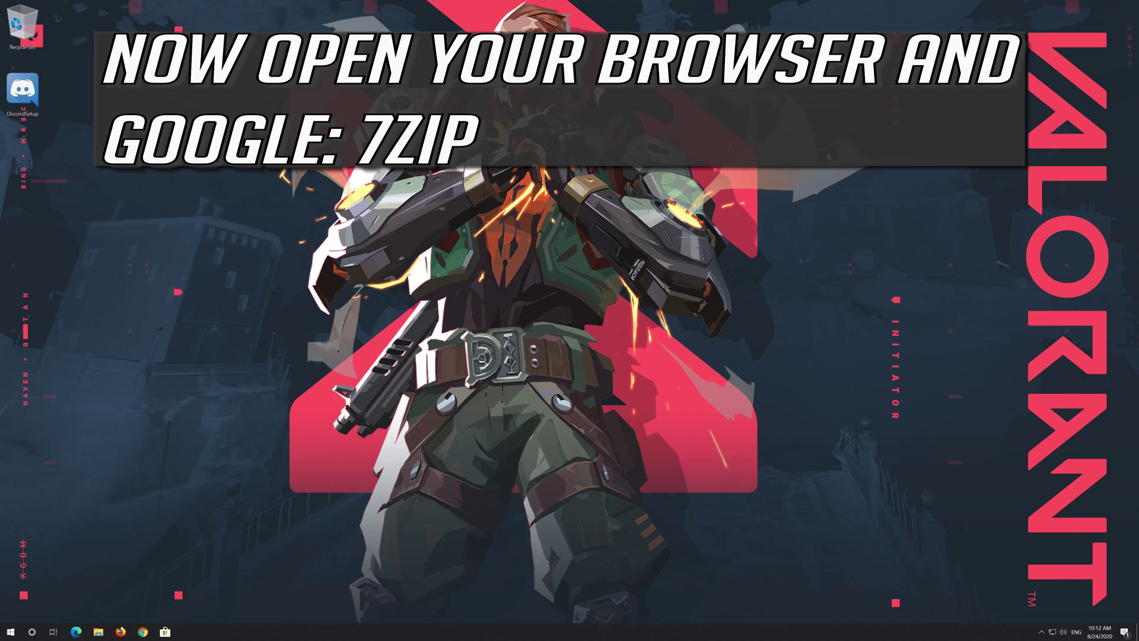
Switch to Firefox, search the web for "7zip" and open the official 7-Zip website.
click(121, 631)
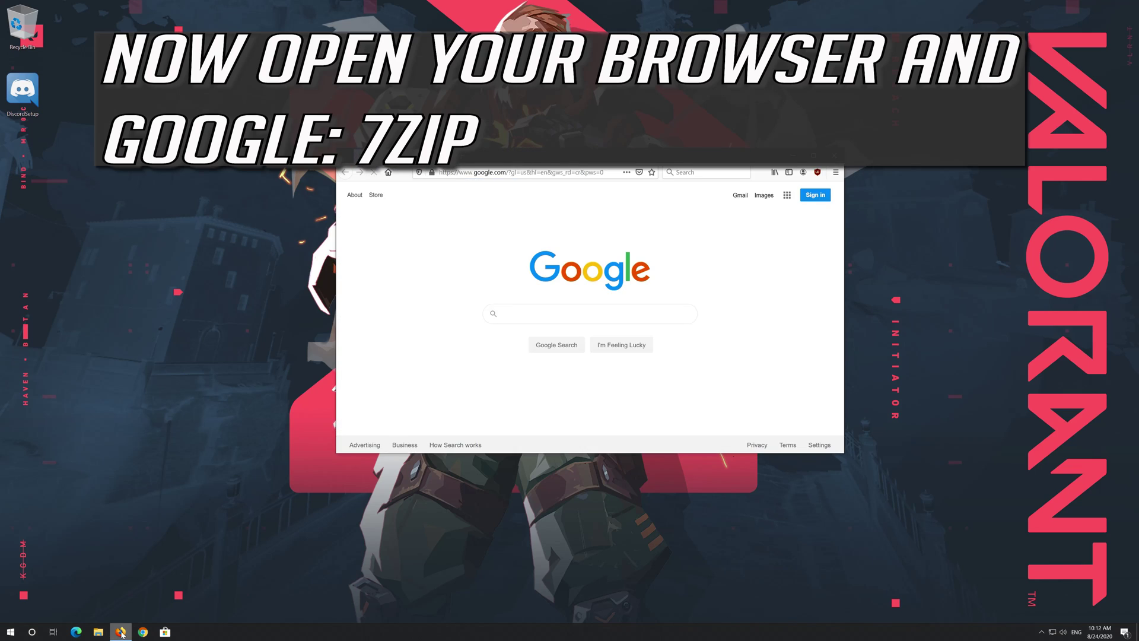
click(724, 175)
text(7zip)
key(Return)
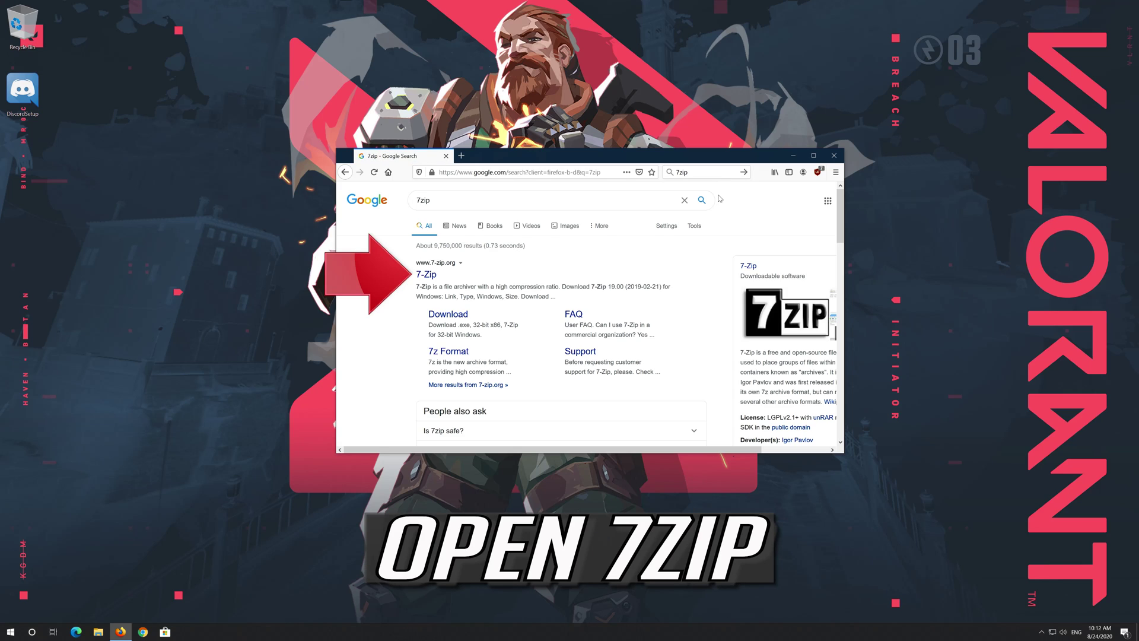
click(431, 279)
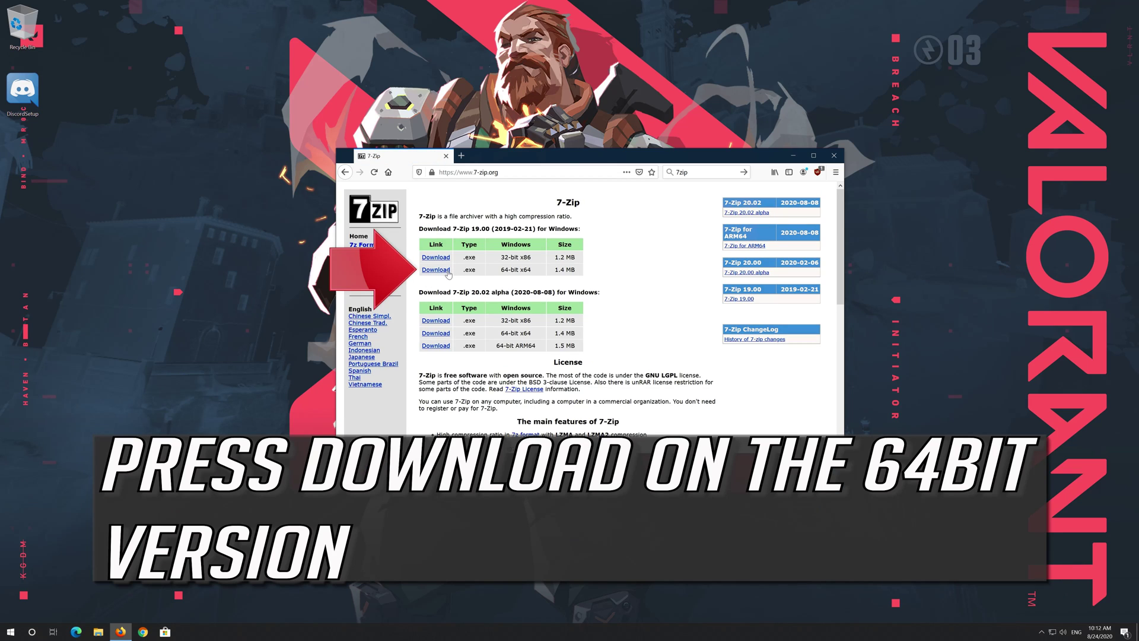
Download and save the 64-bit x64 installer of 7-Zip 19.00, and close the browser.
click(448, 272)
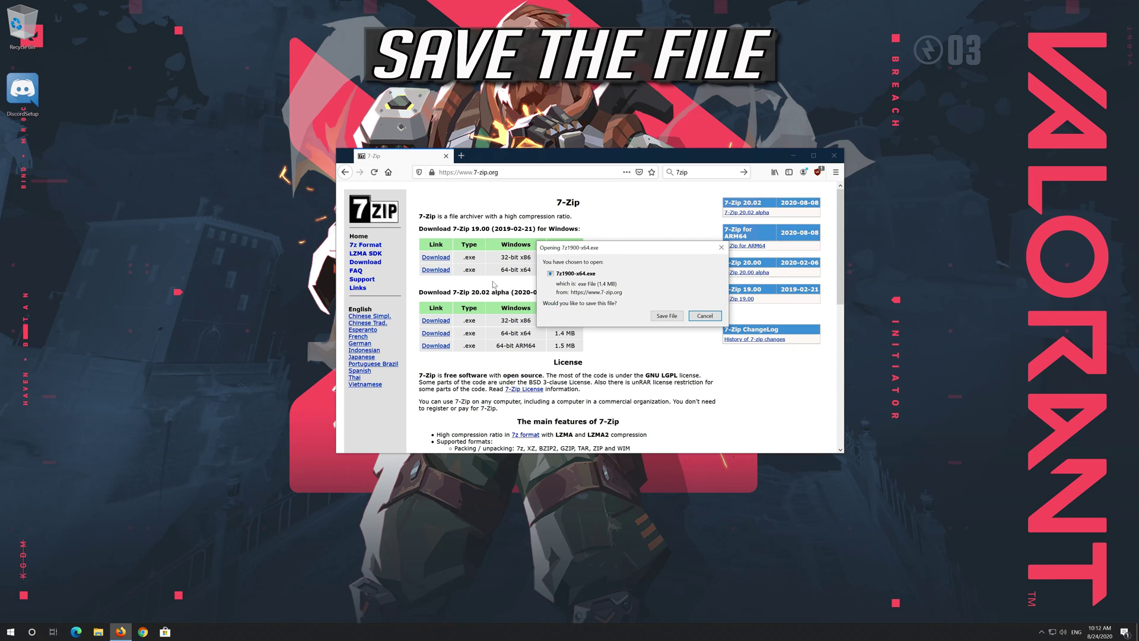
click(668, 316)
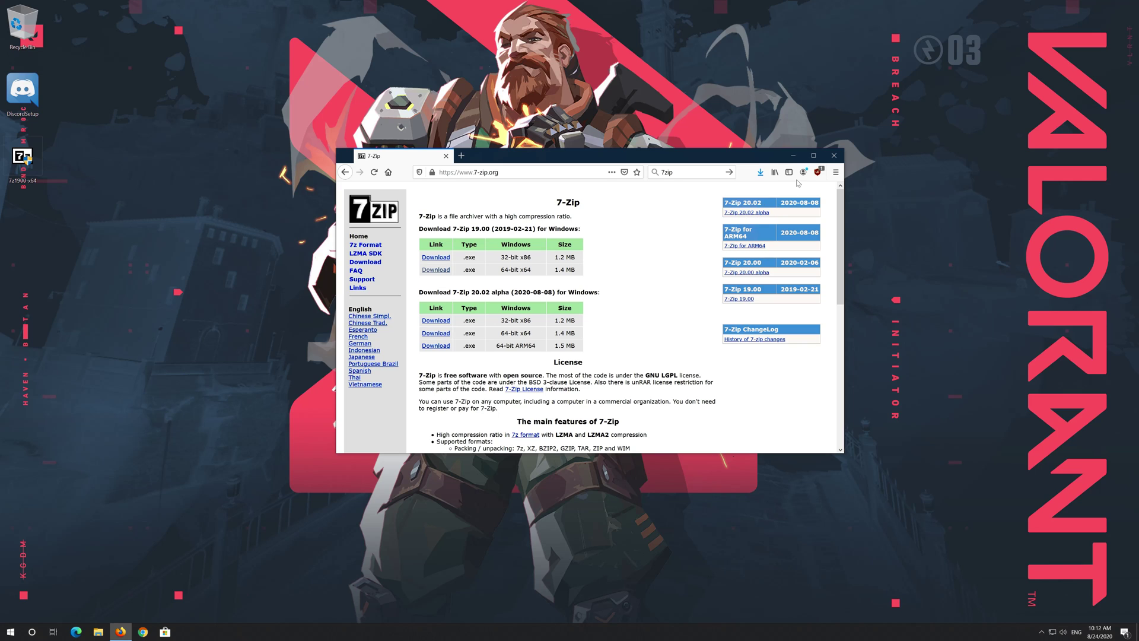
click(834, 156)
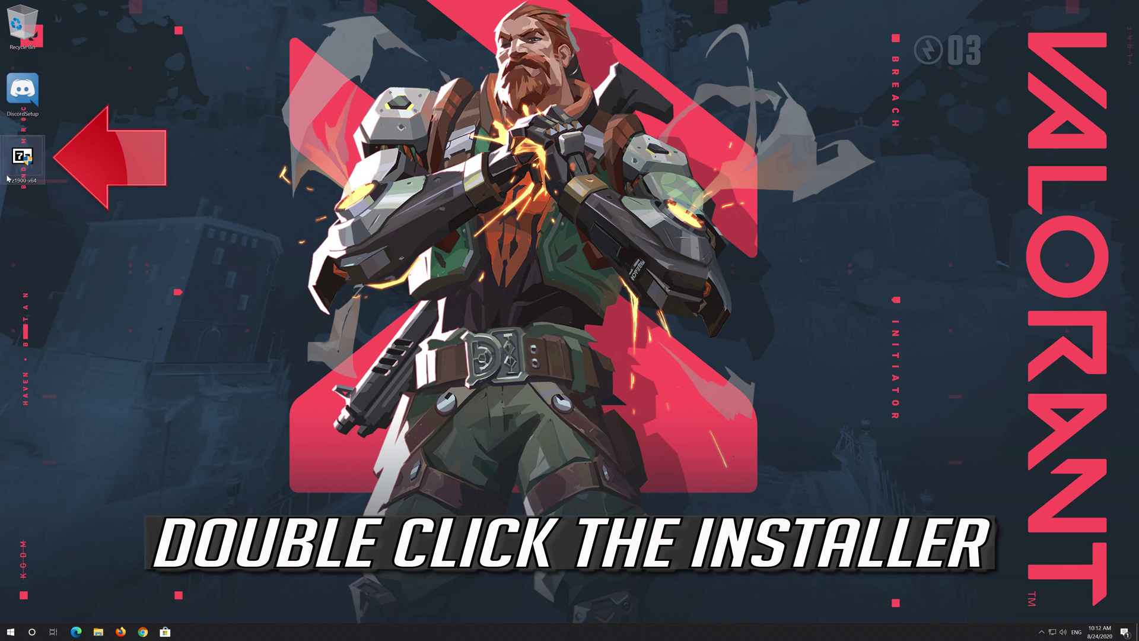
Run the 7z1900-x64 installer with permission to make changes, install 7-Zip in the default folder and close the setup.
double_click(38, 158)
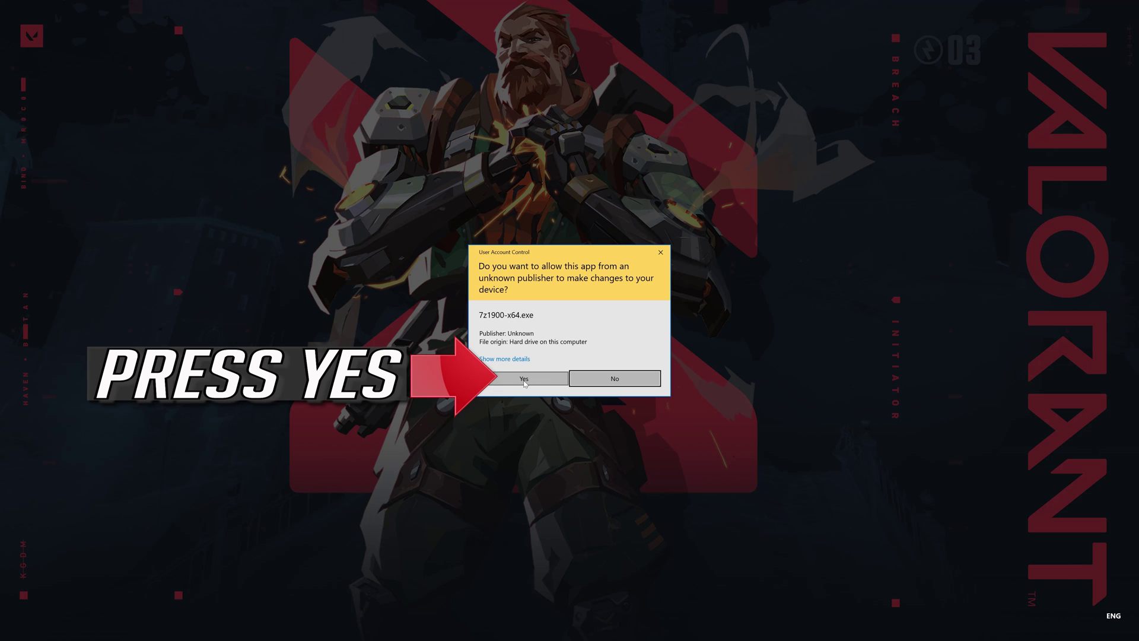
click(525, 380)
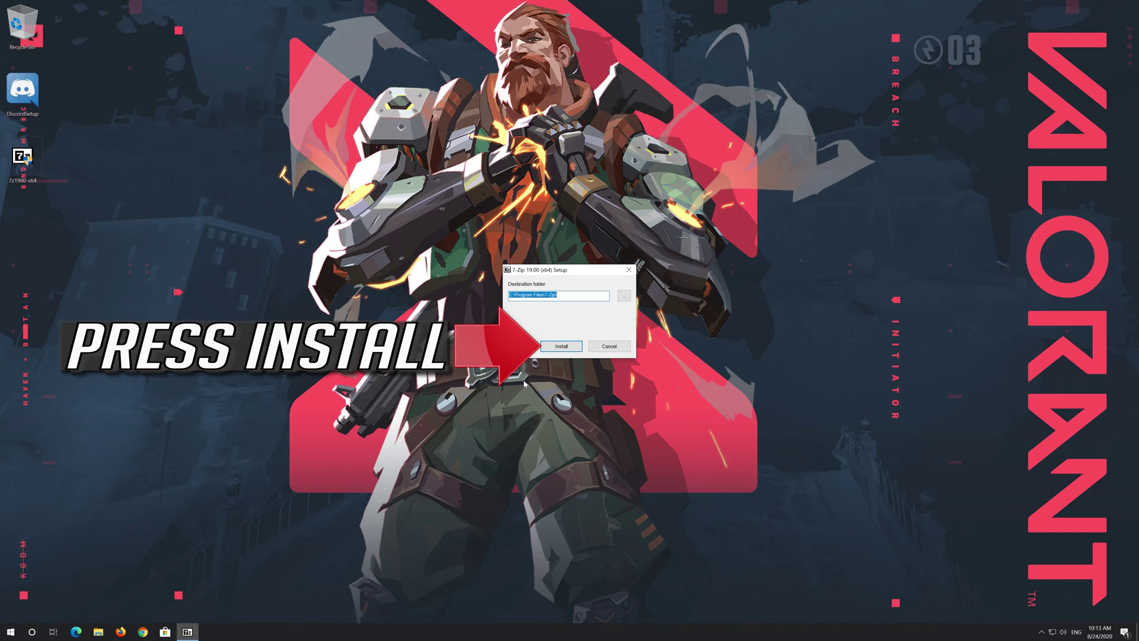
click(566, 347)
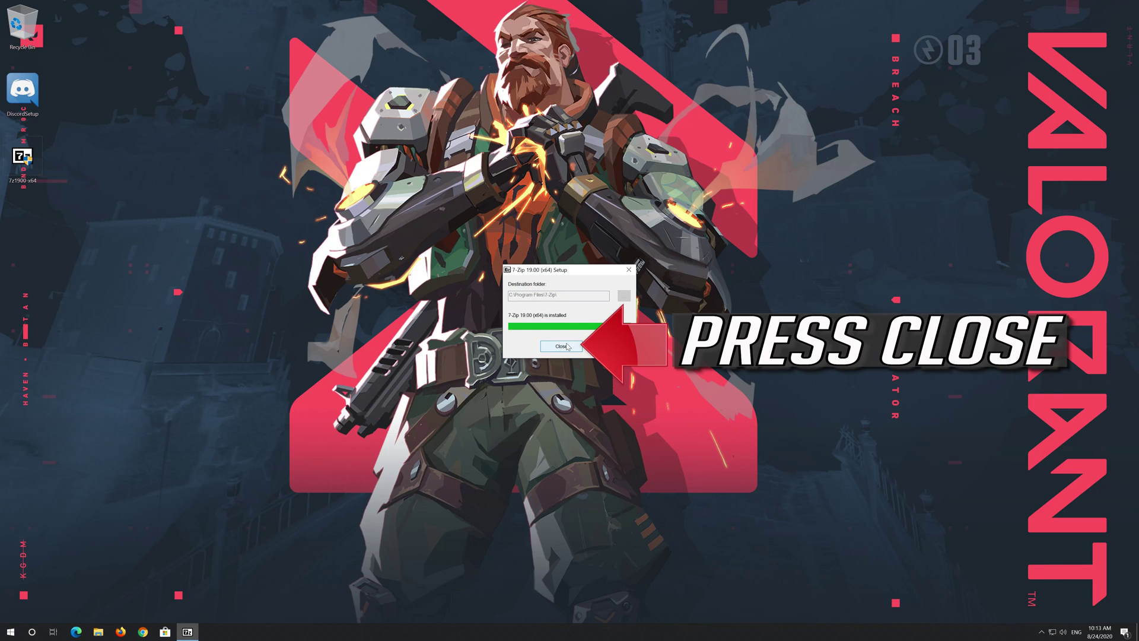
click(560, 346)
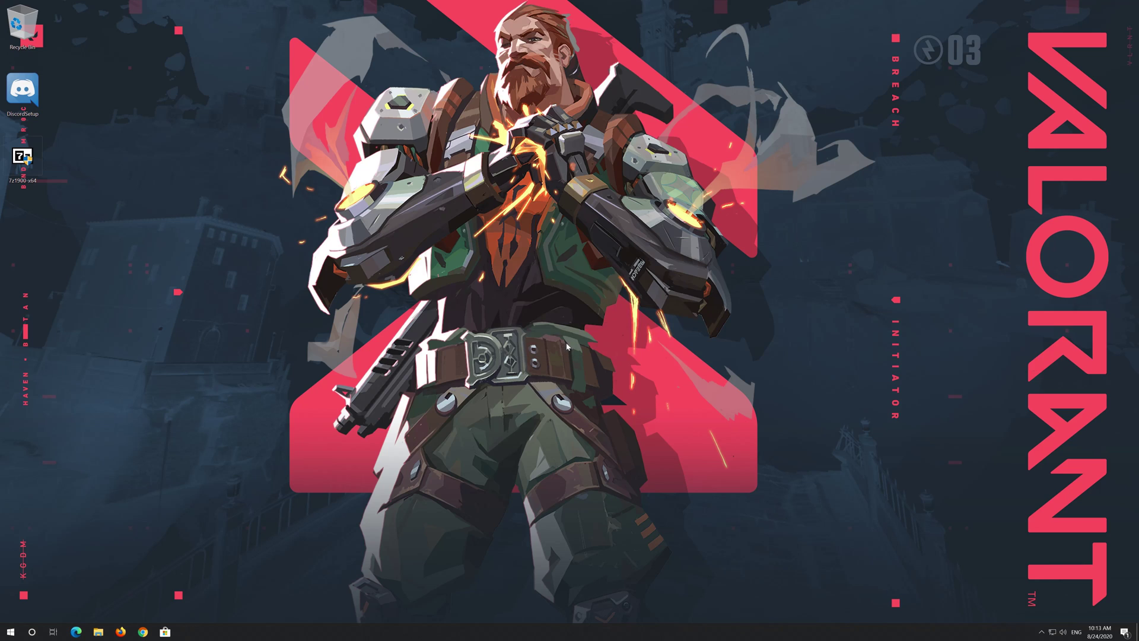
Extract the DiscordSetup installer on the desktop with 7-Zip into its own "DiscordSetup\" folder.
right_click(25, 102)
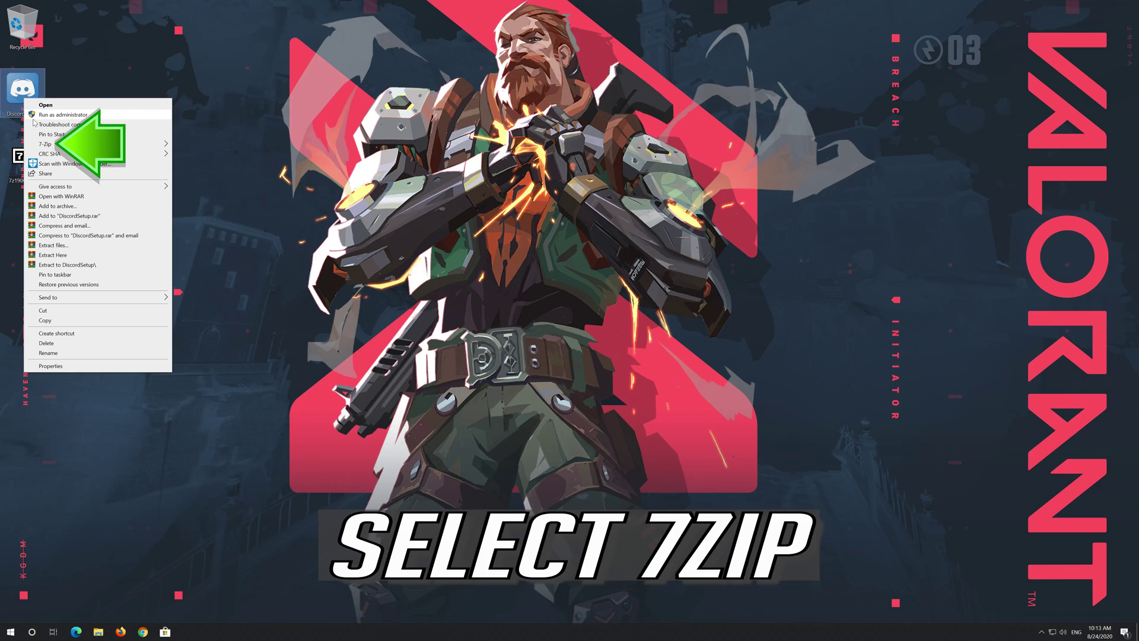
mouse_move(39, 145)
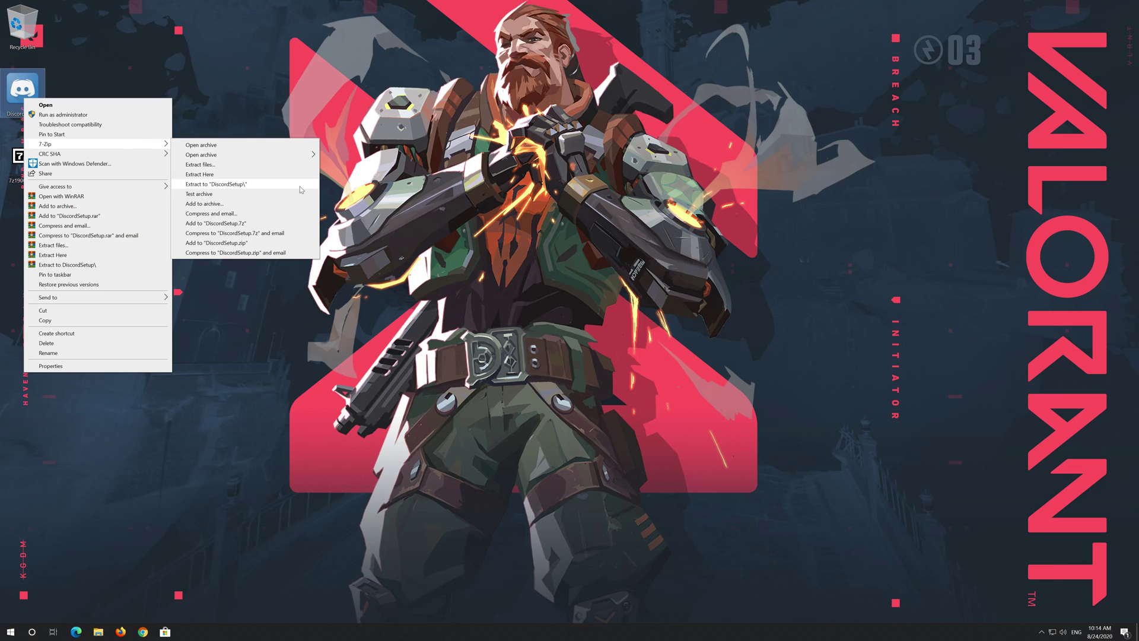
click(243, 189)
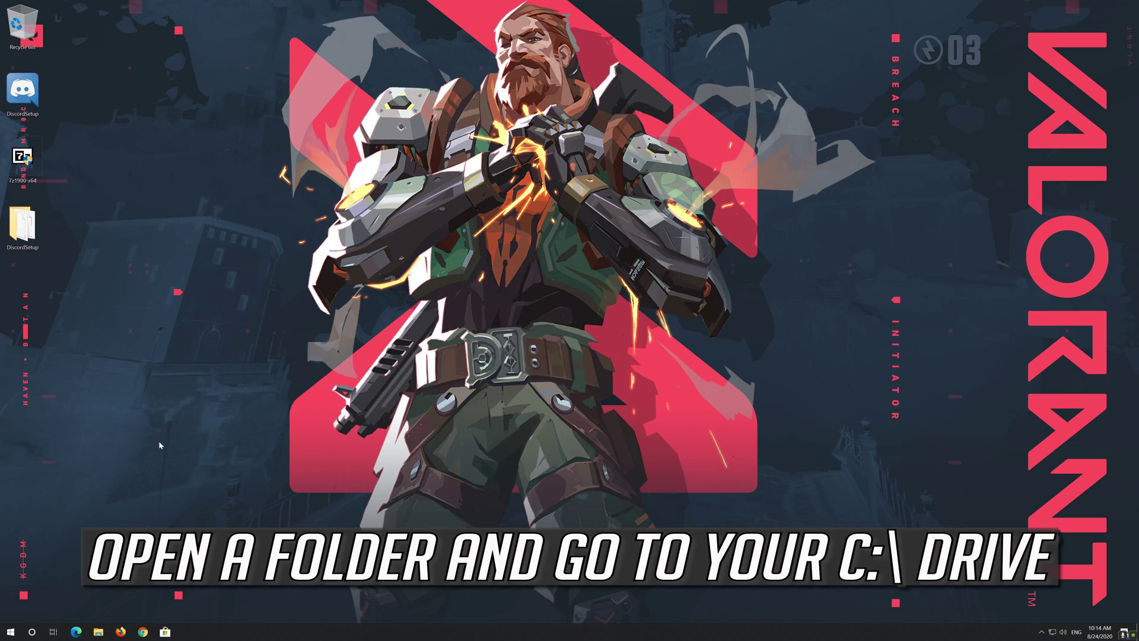
Move the extracted DiscordSetup folder from the desktop to the root of Local Disk (C:) in File Explorer.
click(98, 632)
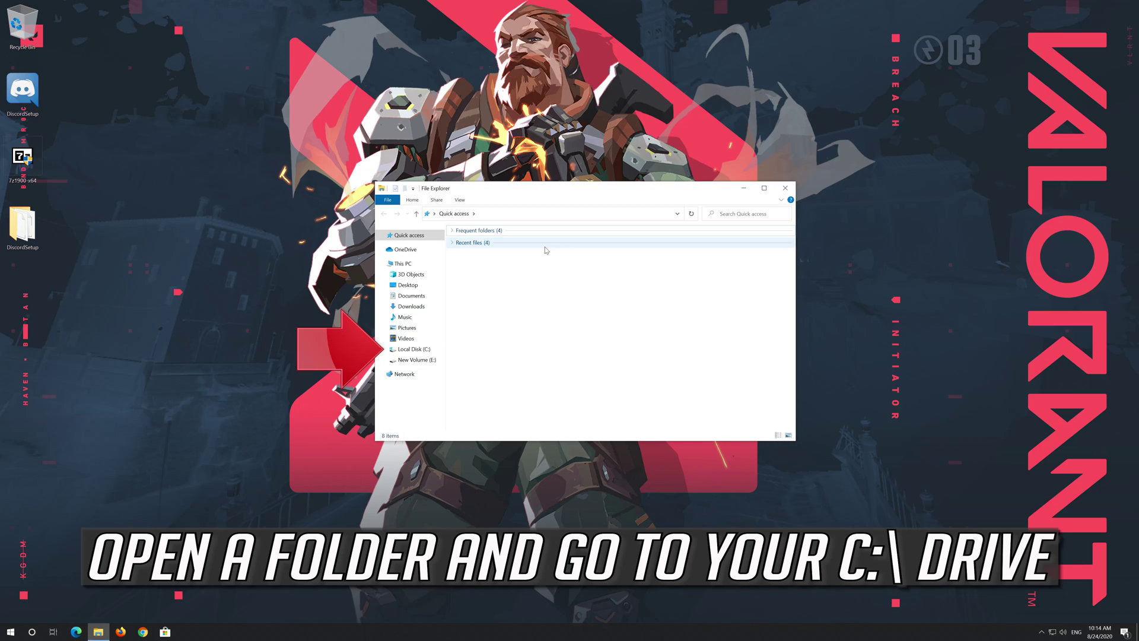
click(422, 350)
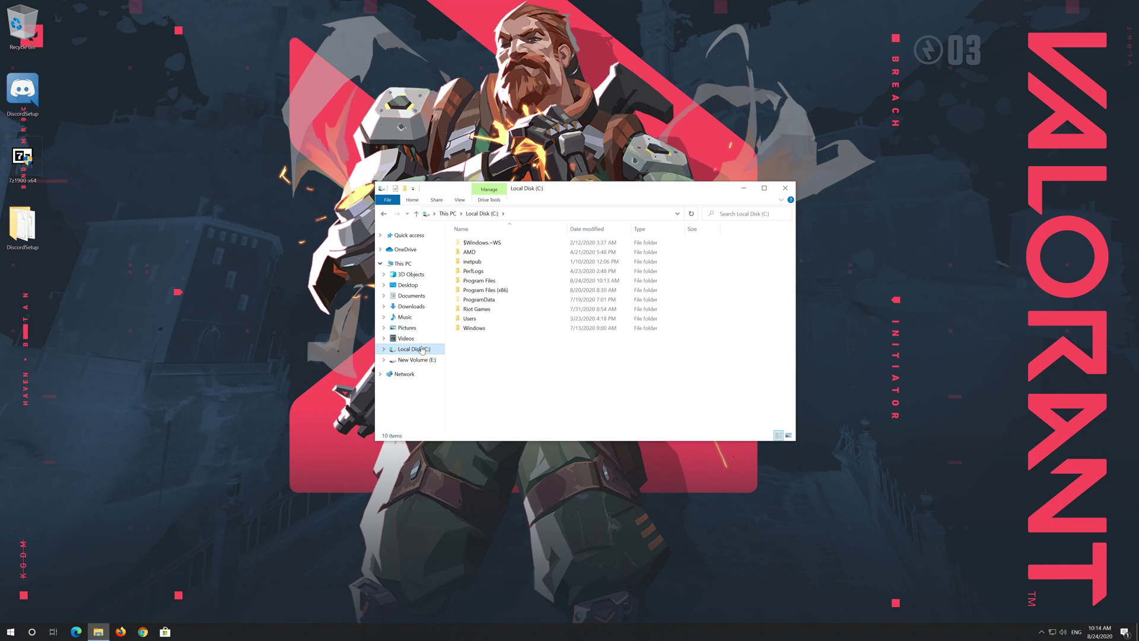
drag(30, 225, 491, 376)
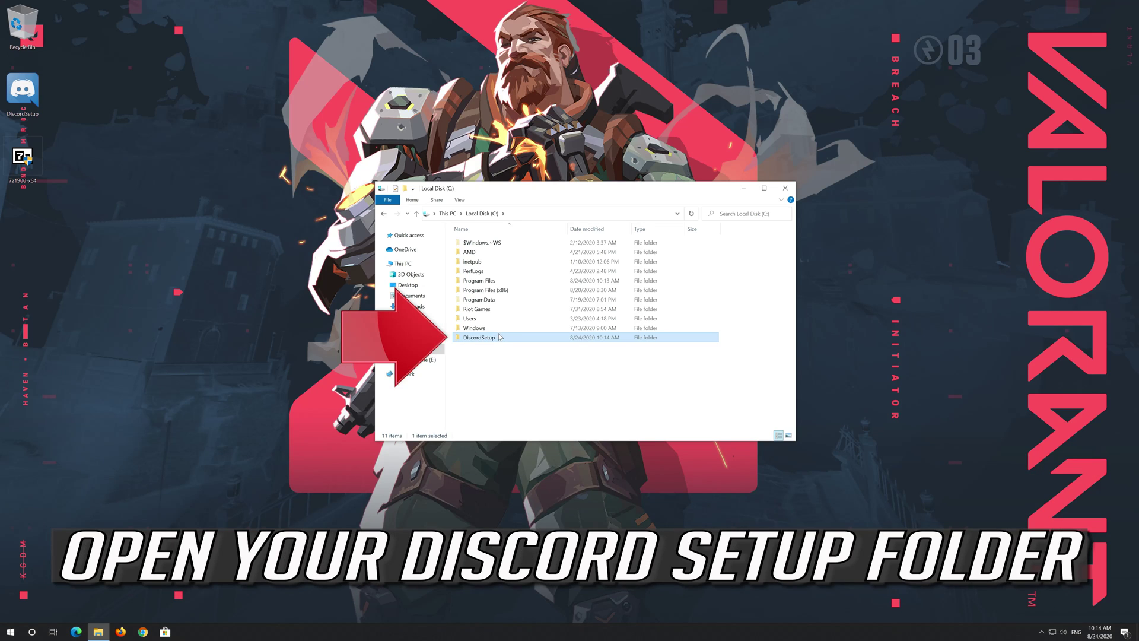
In the DiscordSetup folder, extract Discord-0.0.307-full.nupkg with 7-Zip into the "Discord-0.0.307-full\" folder.
double_click(480, 338)
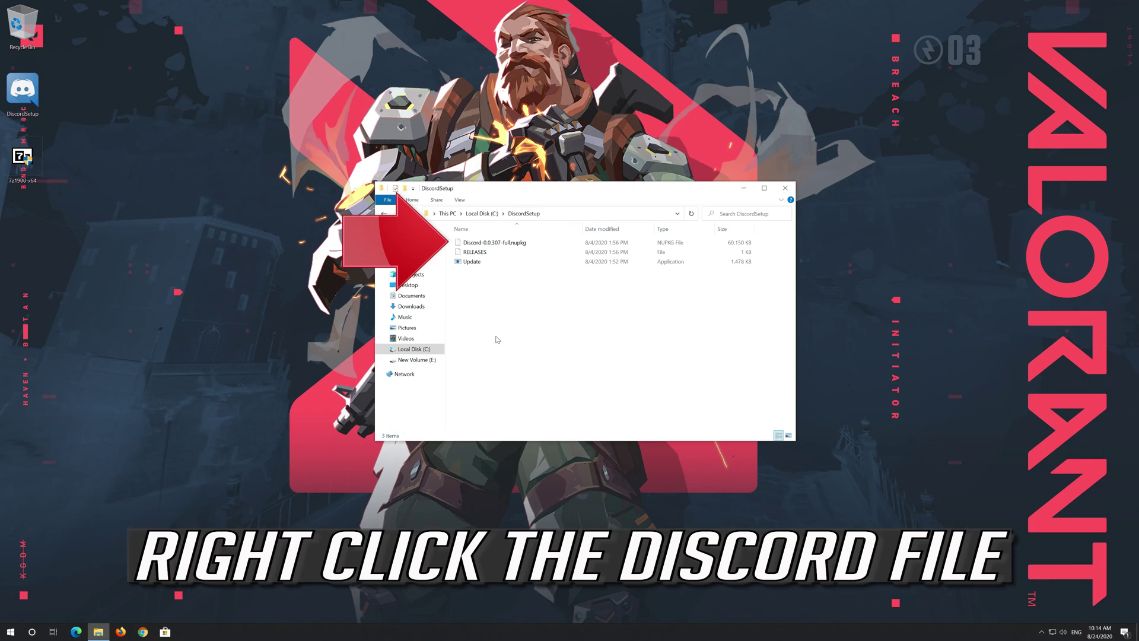
click(468, 245)
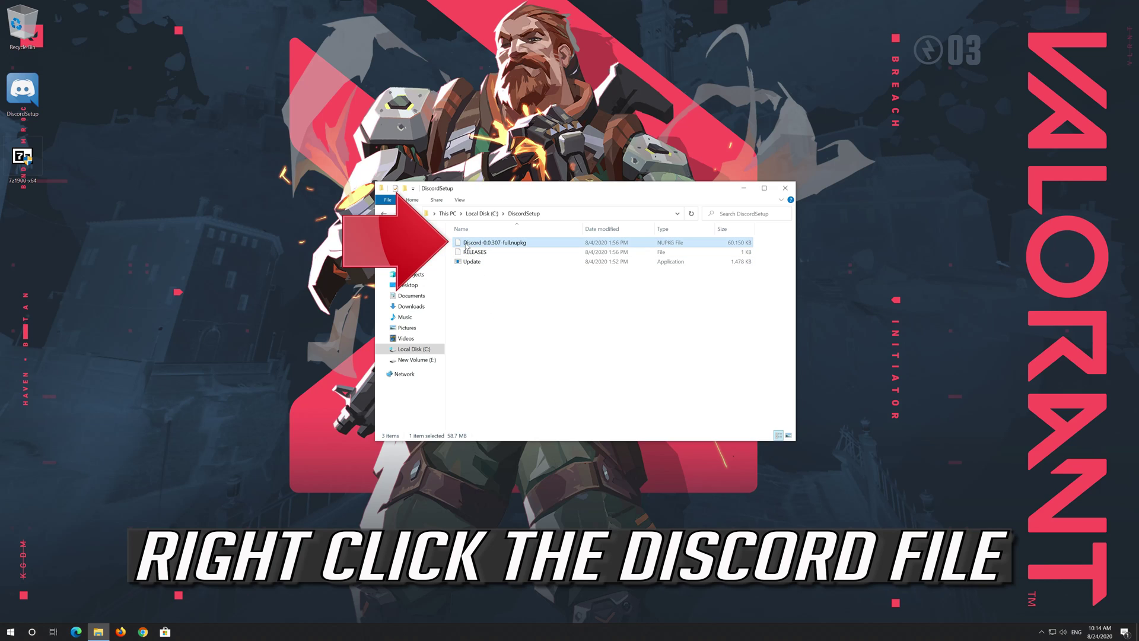
right_click(533, 248)
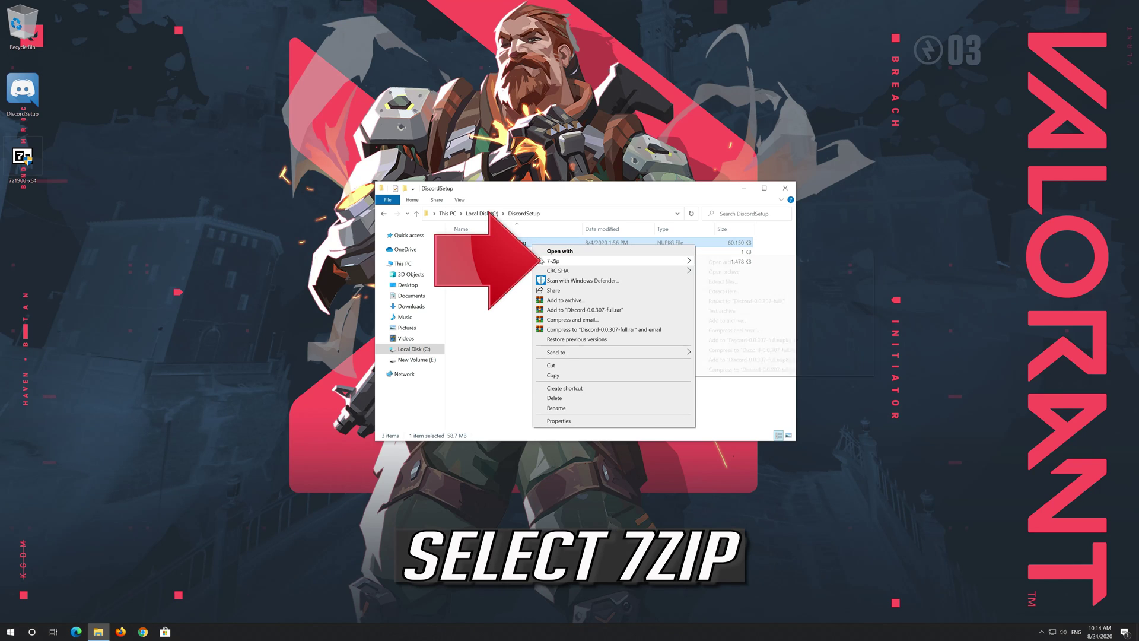
mouse_move(558, 264)
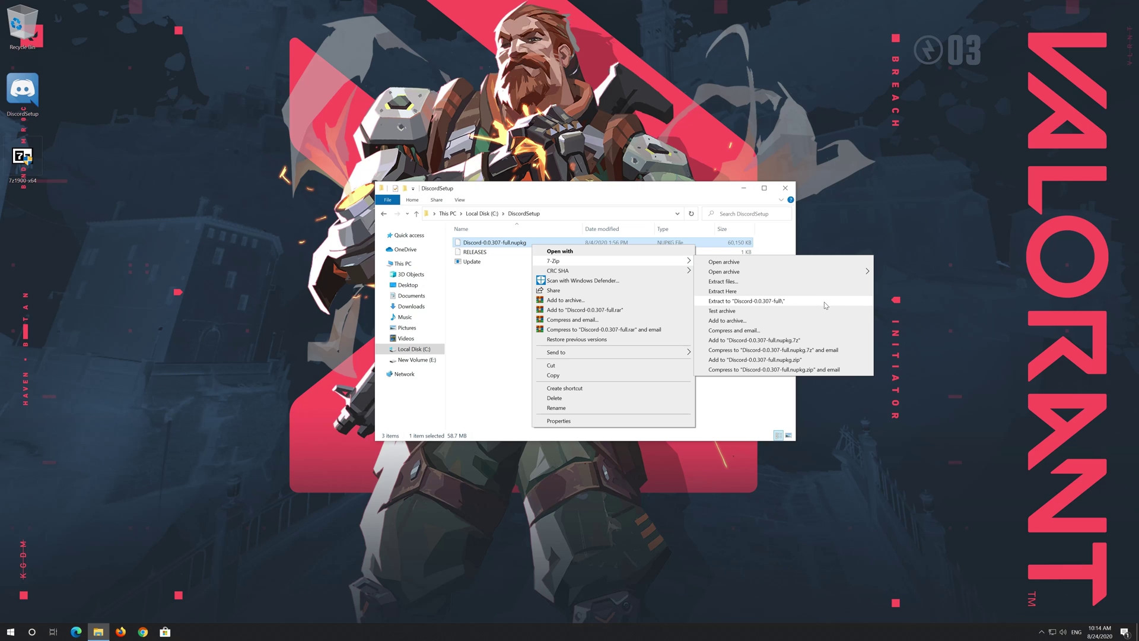
click(746, 301)
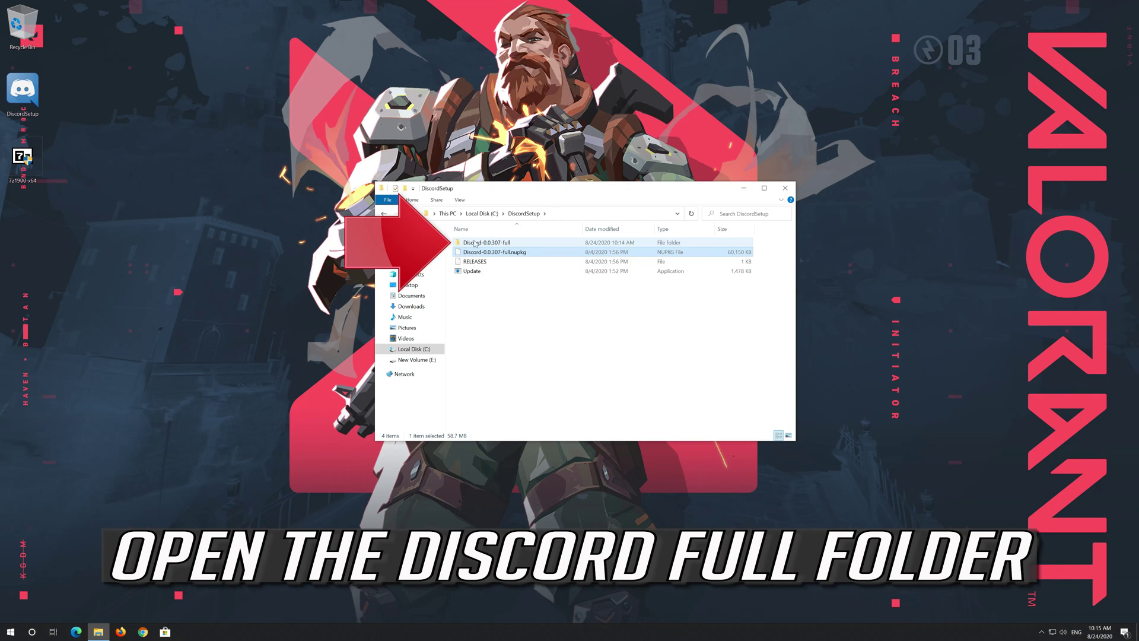
Open the net45 folder inside the lib folder of the extracted Discord-0.0.307-full package.
double_click(509, 243)
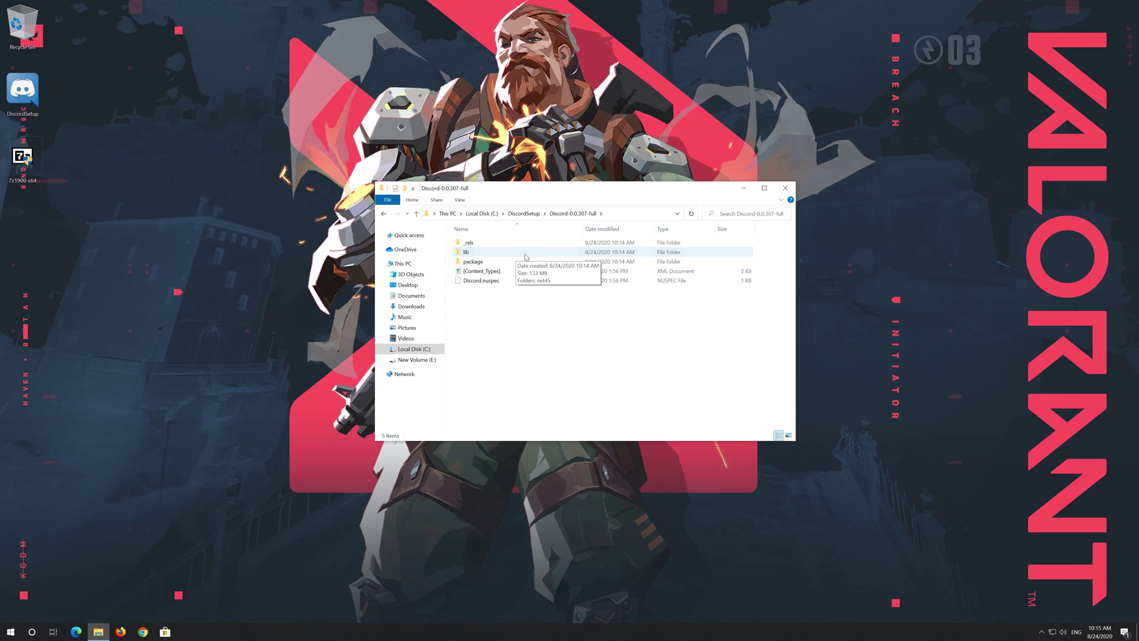
double_click(525, 256)
click(466, 247)
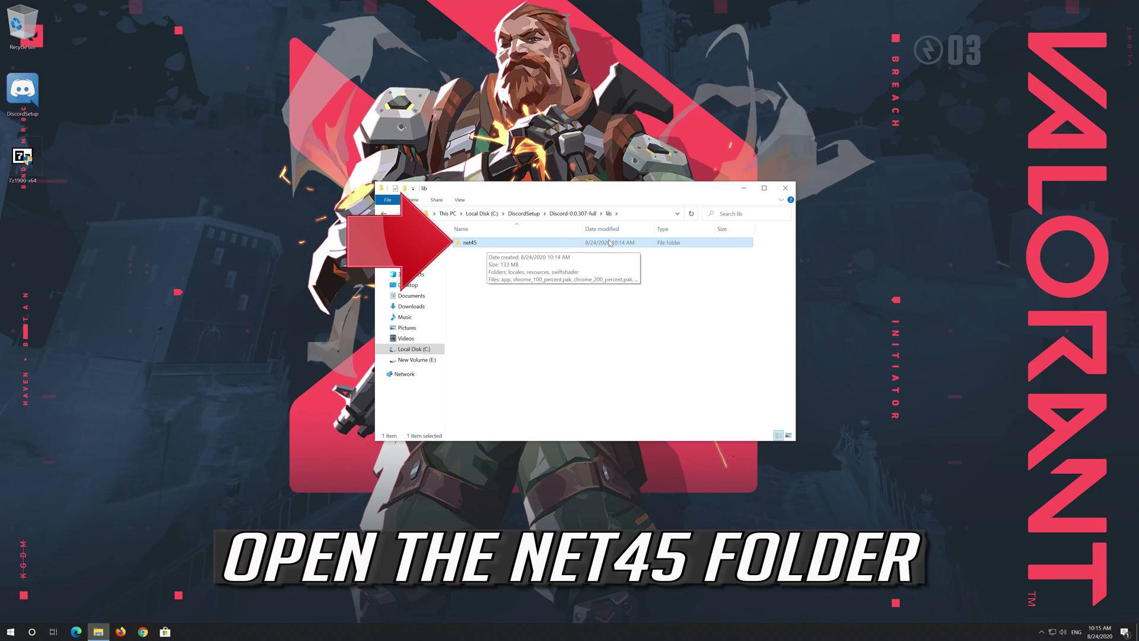
double_click(487, 243)
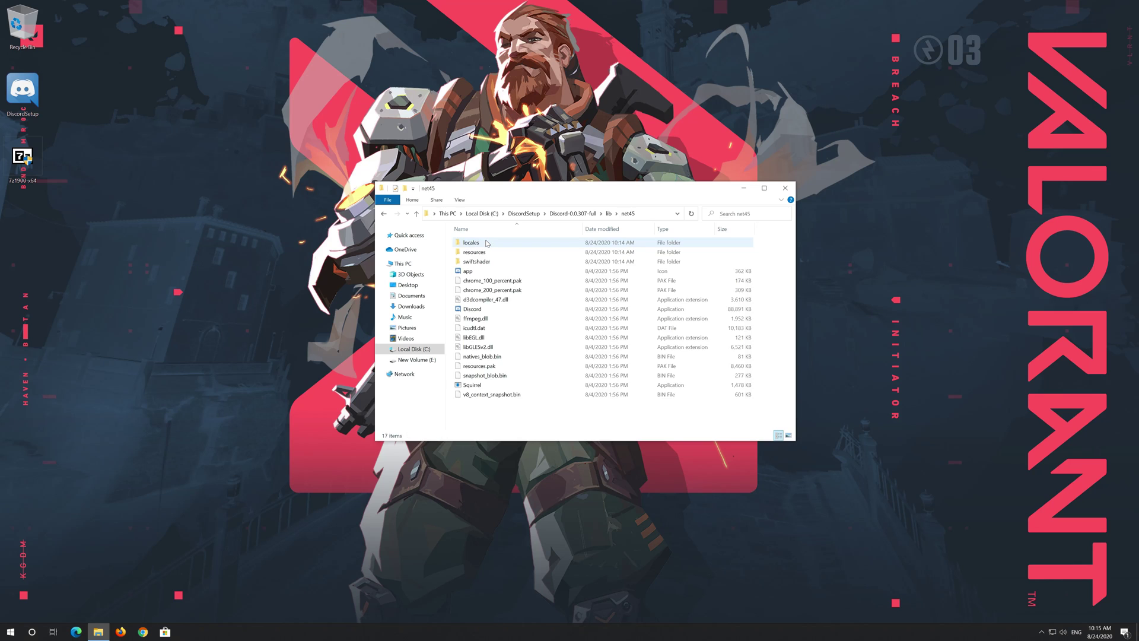
Create a desktop shortcut to the Discord application in the net45 folder and close the folder window.
click(470, 309)
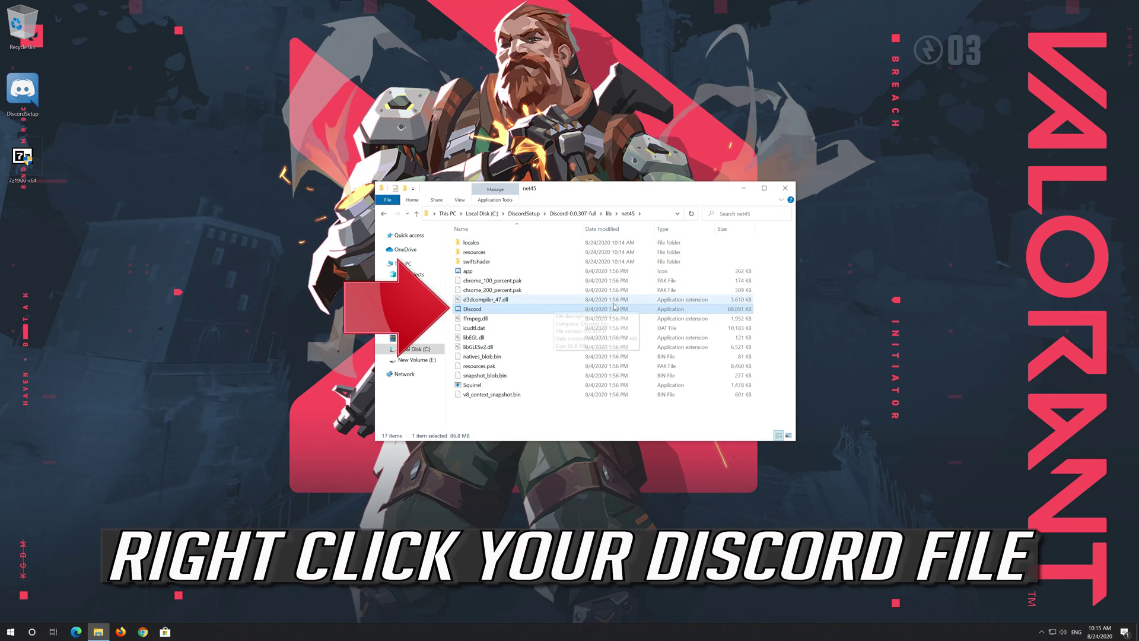
right_click(509, 310)
mouse_move(552, 455)
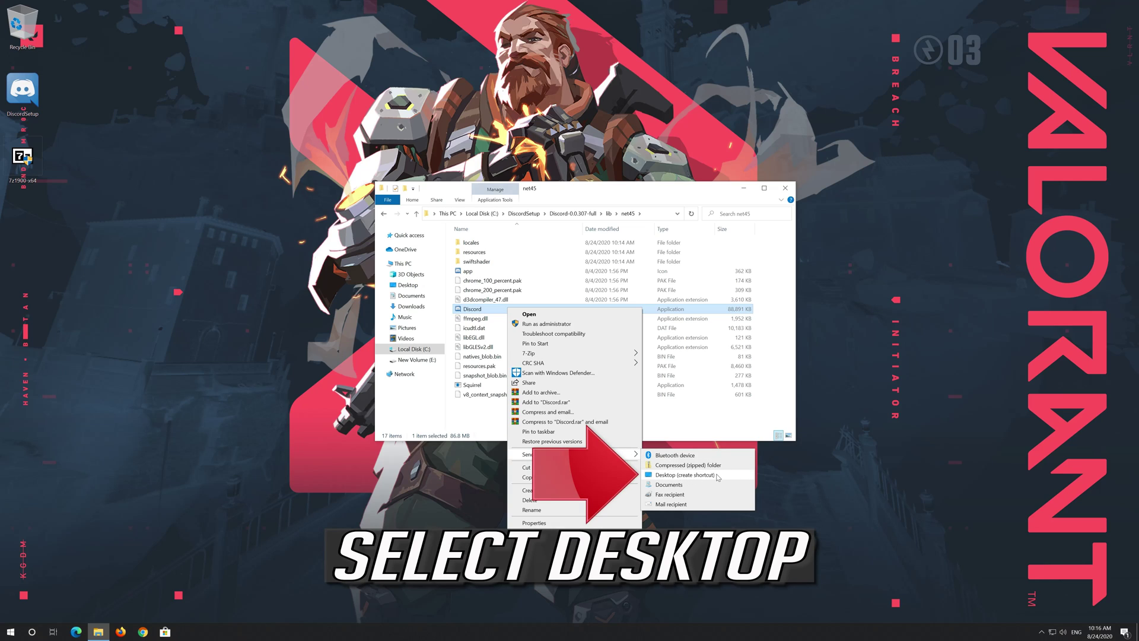
click(685, 474)
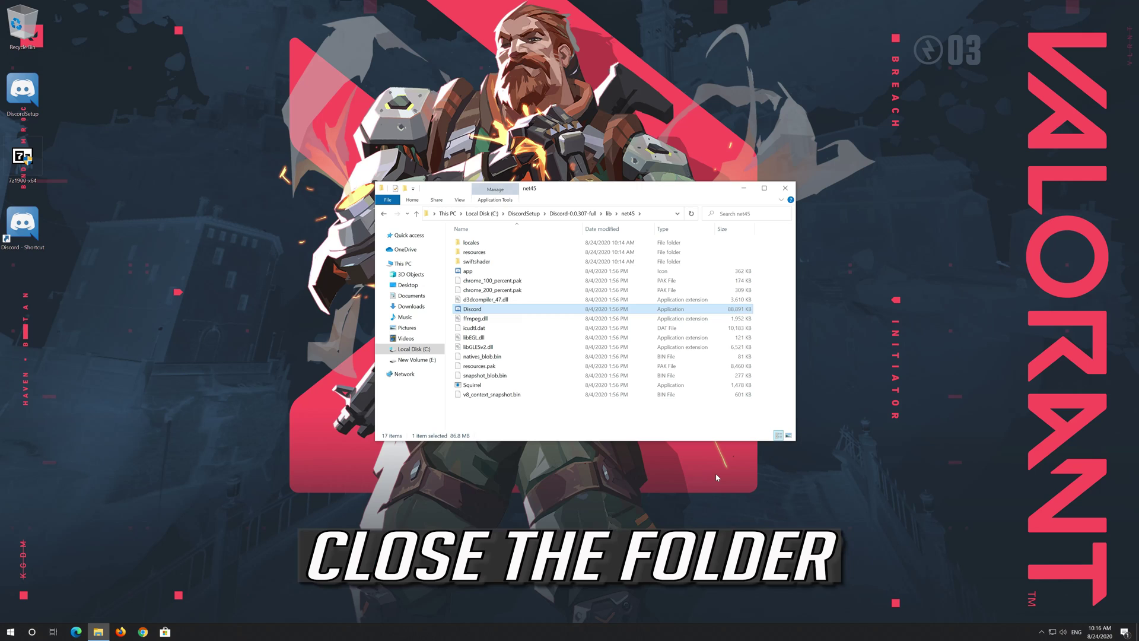
click(785, 188)
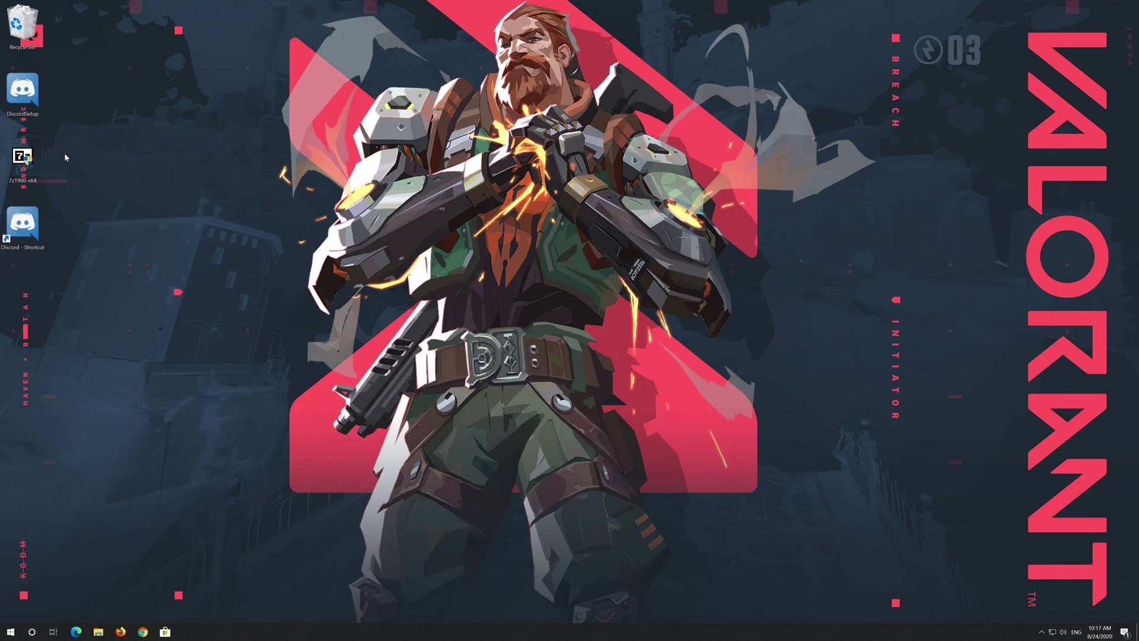
Delete the DiscordSetup and 7z1900-x64 installers from the desktop and launch Discord from its shortcut.
drag(60, 173, 16, 93)
right_click(16, 93)
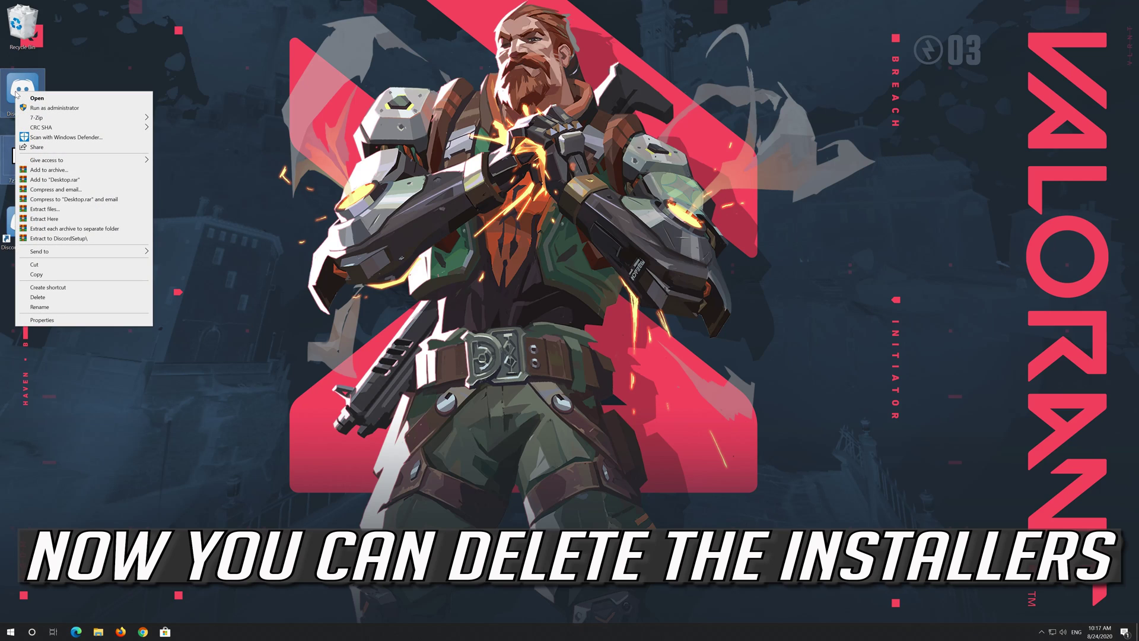
click(46, 297)
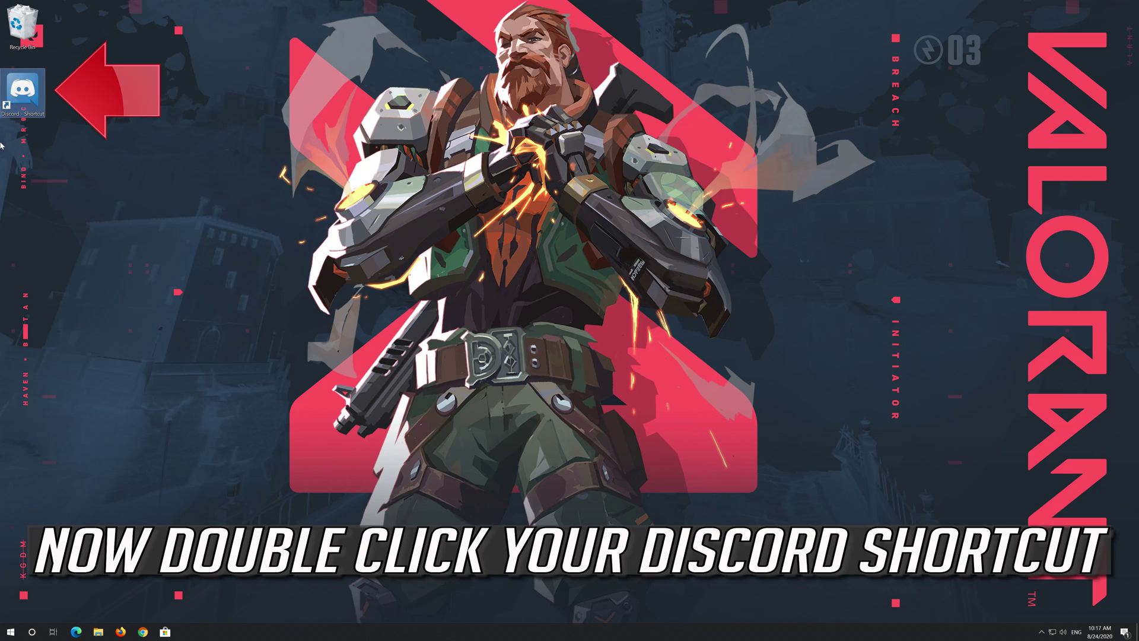
double_click(41, 108)
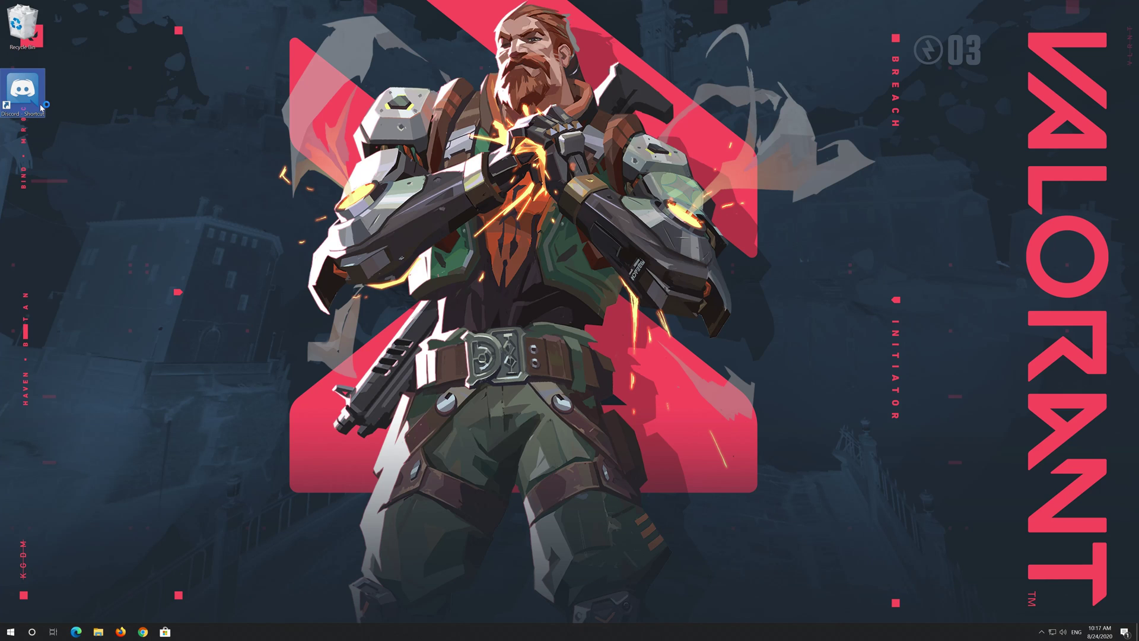